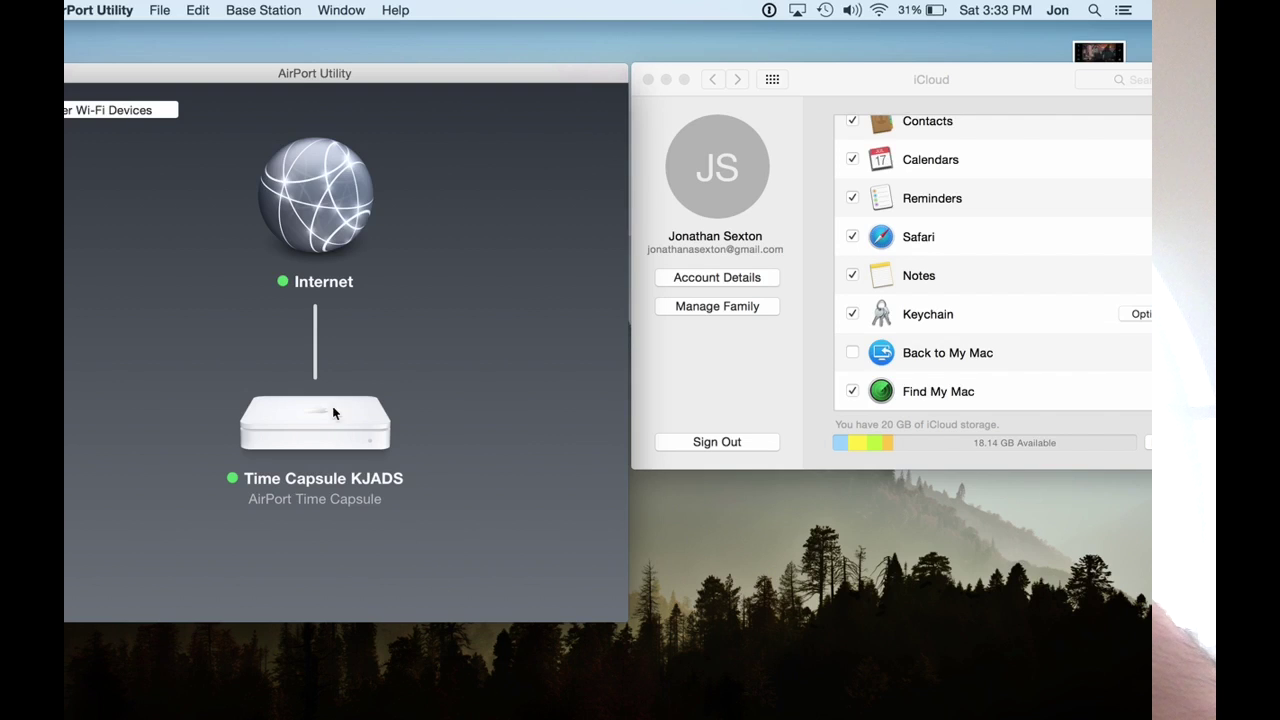
Step: Open the AirPort Time Capsule's configuration for editing from the network overview
left_click(349, 435)
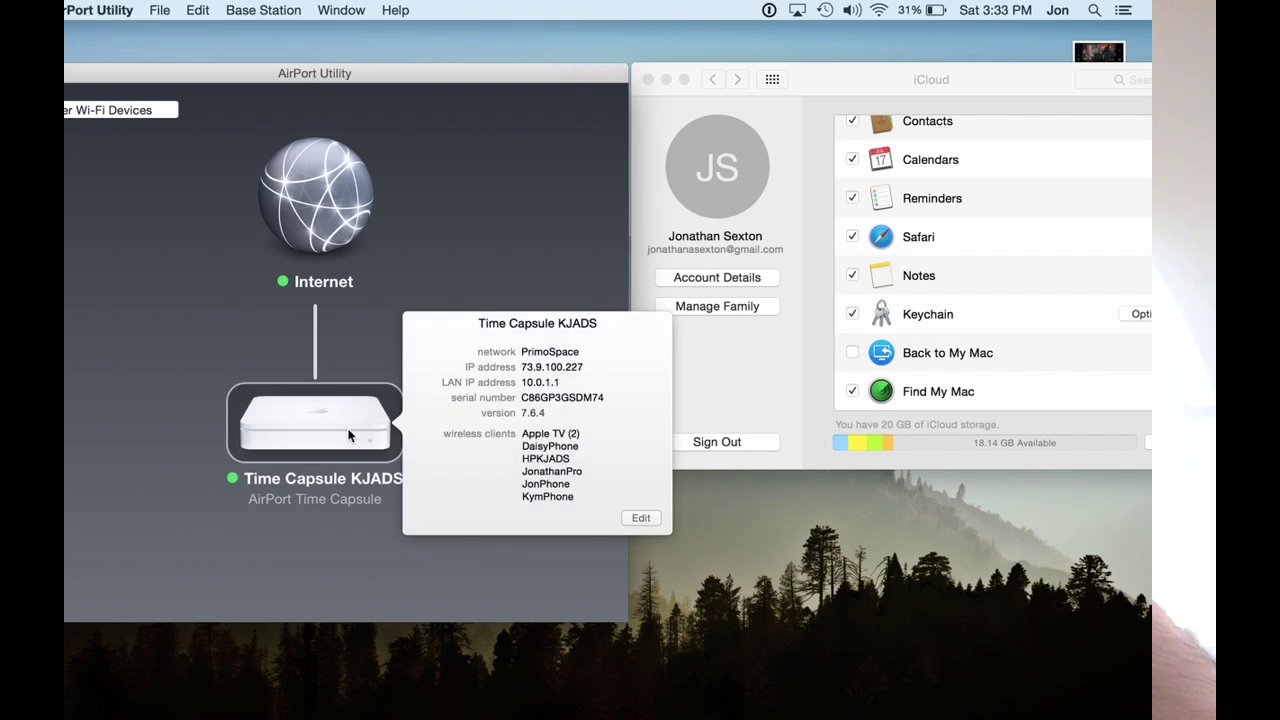
double_click(349, 435)
left_click(641, 518)
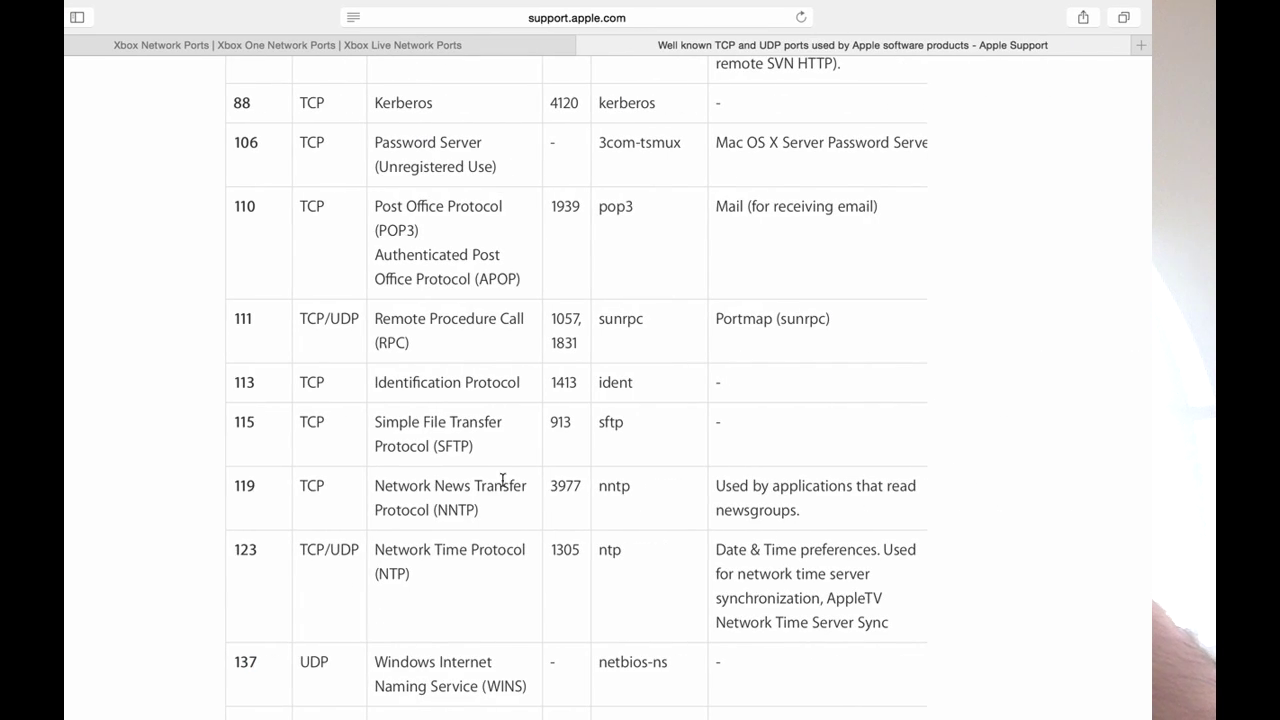
Step: Look through Apple's list of well-known TCP and UDP ports, and return to the Xbox network ports page
scroll(322, 594, "down", 15)
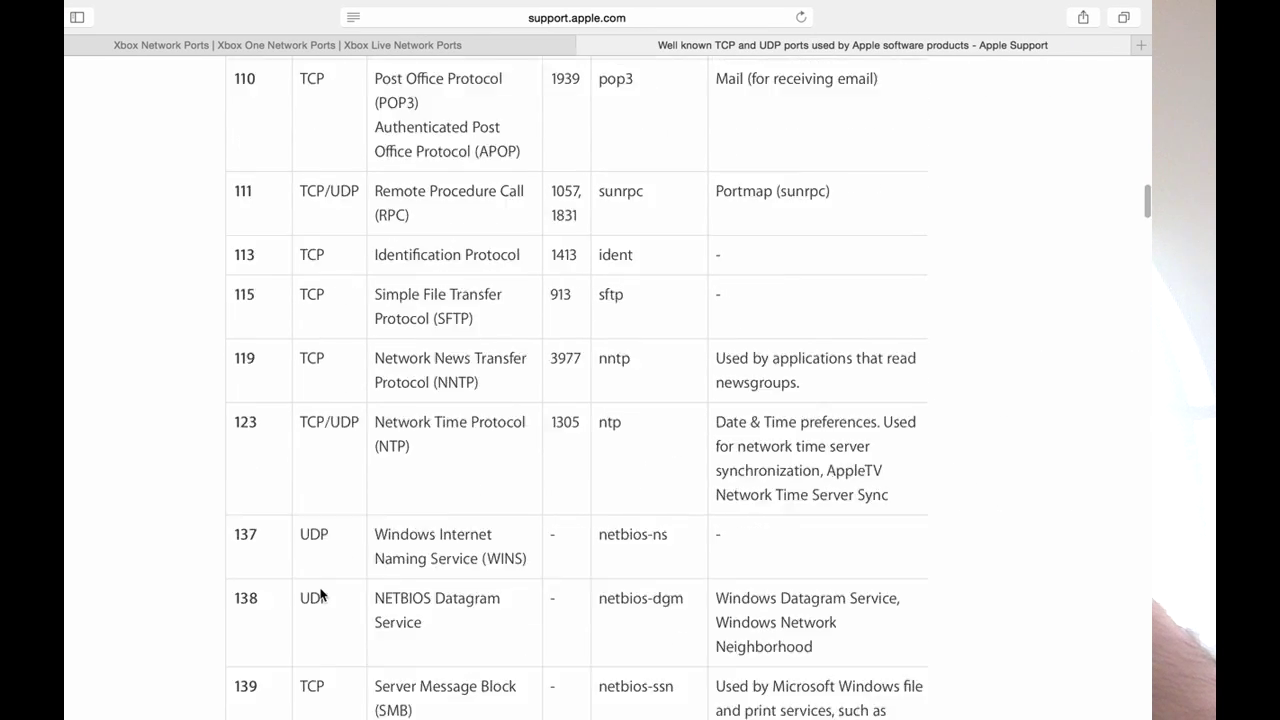
scroll(322, 594, "down", 8)
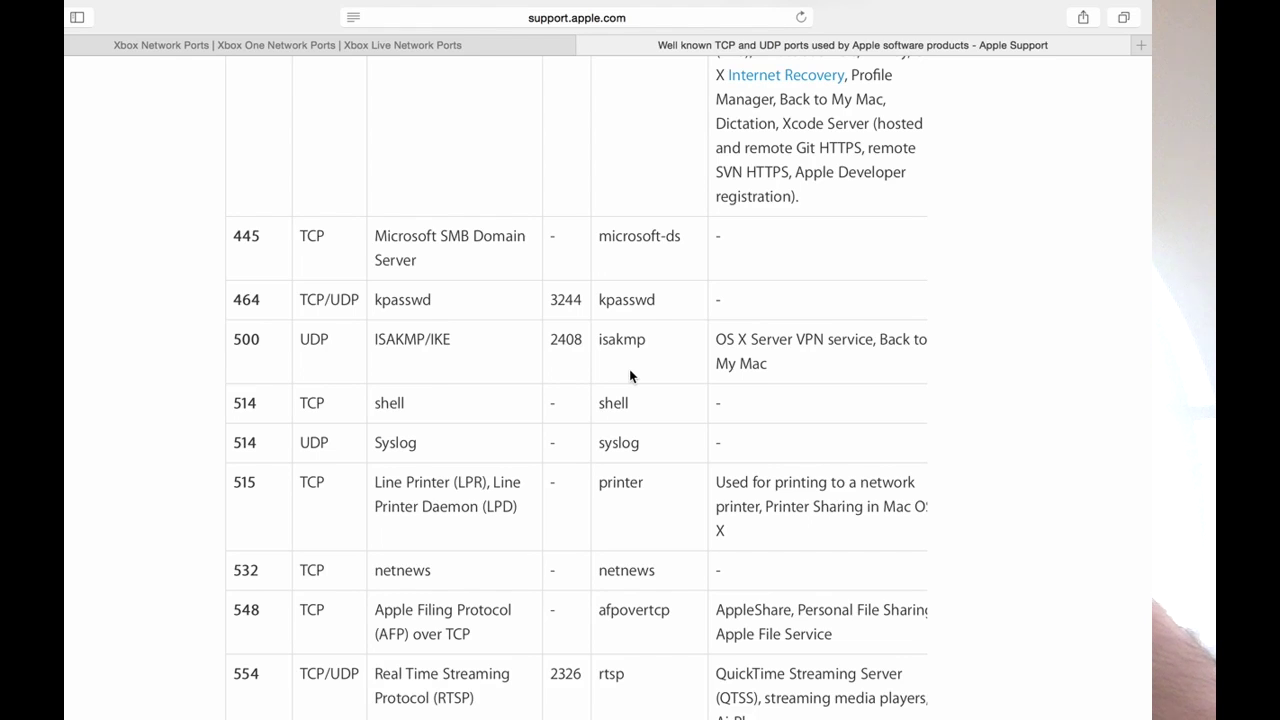
left_click(418, 45)
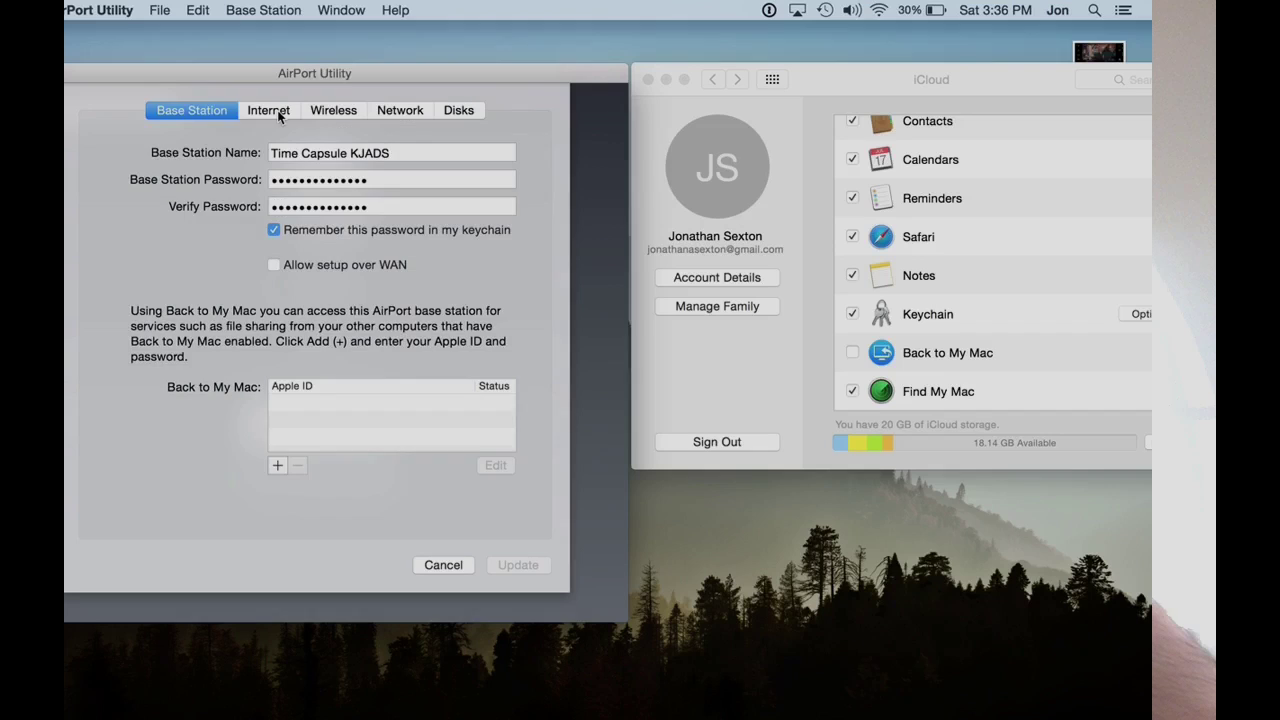
Step: Review the base station's Internet settings with their IPv6 options, and the Wireless Options for radio mode and channels
left_click(272, 110)
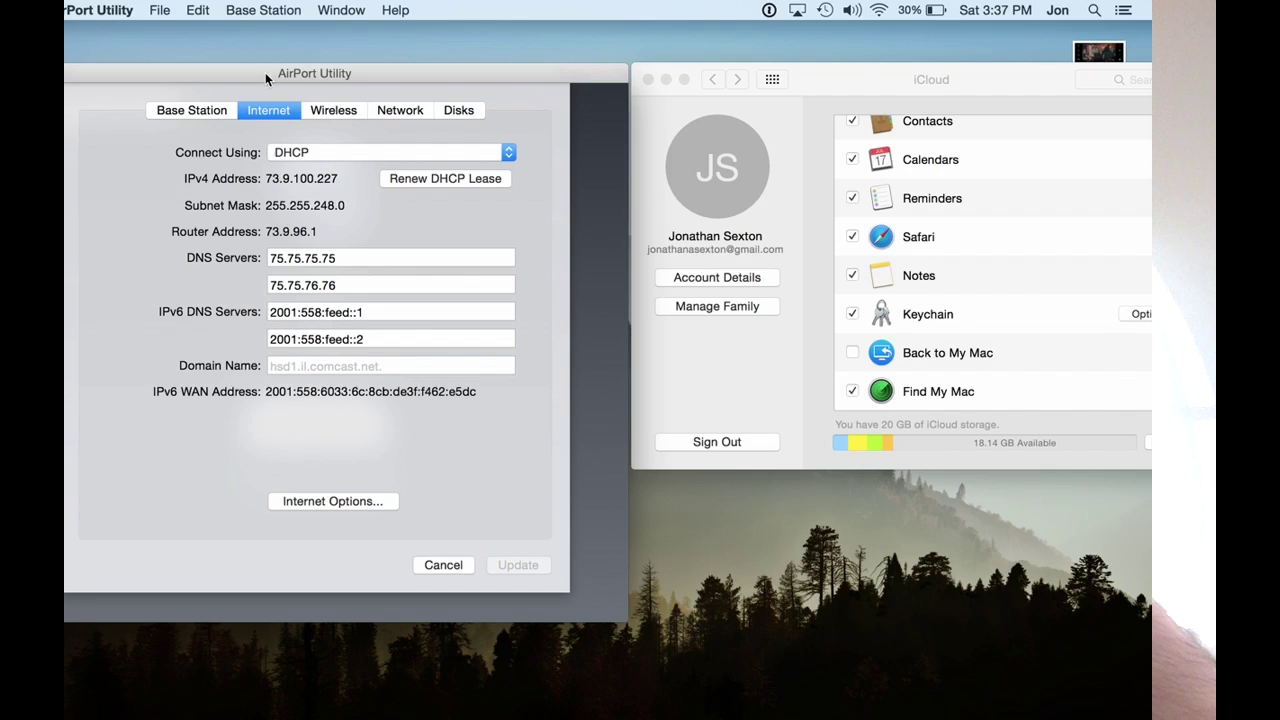
left_click(347, 505)
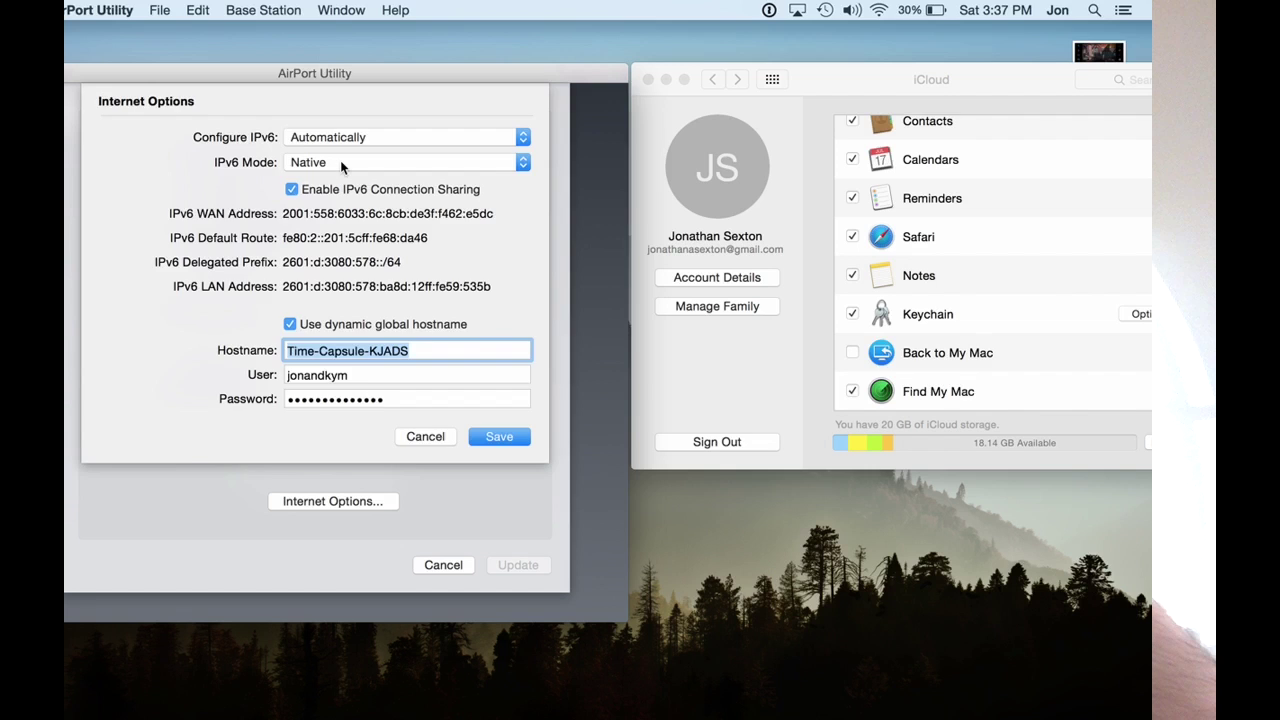
key("Escape")
left_click(367, 504)
left_click(500, 440)
left_click(332, 501)
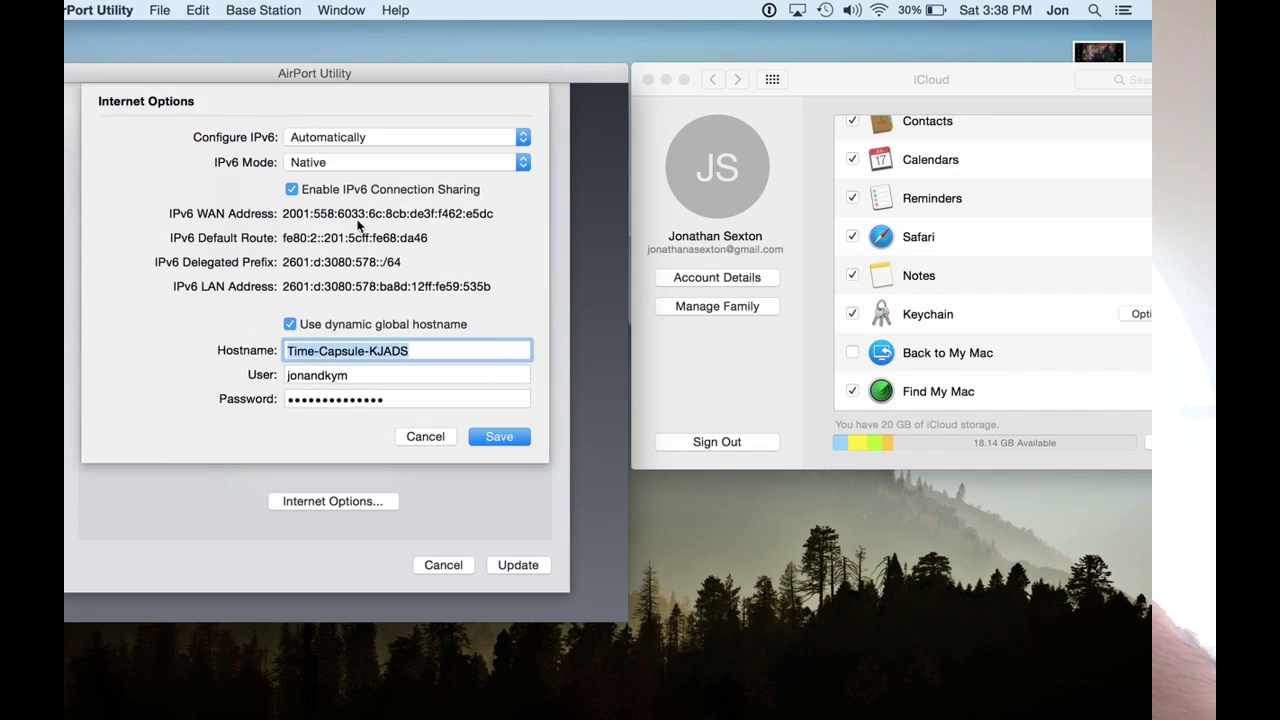
left_click(425, 436)
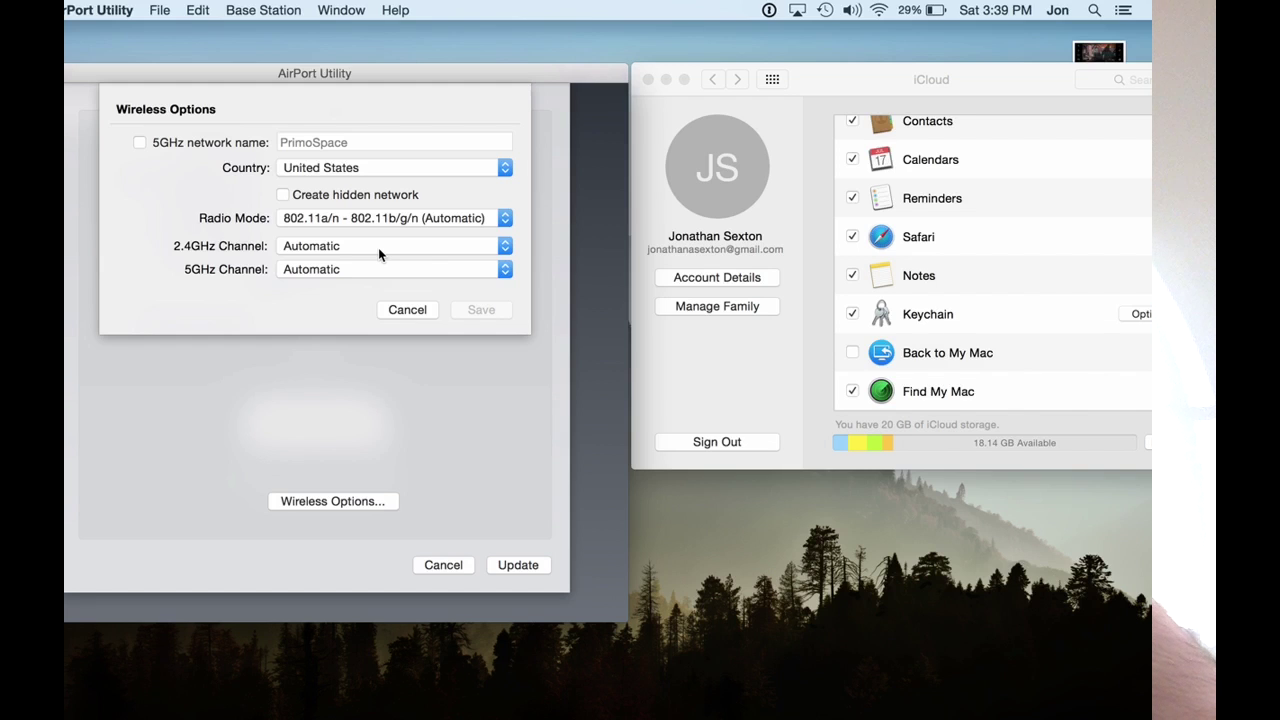
key("Escape")
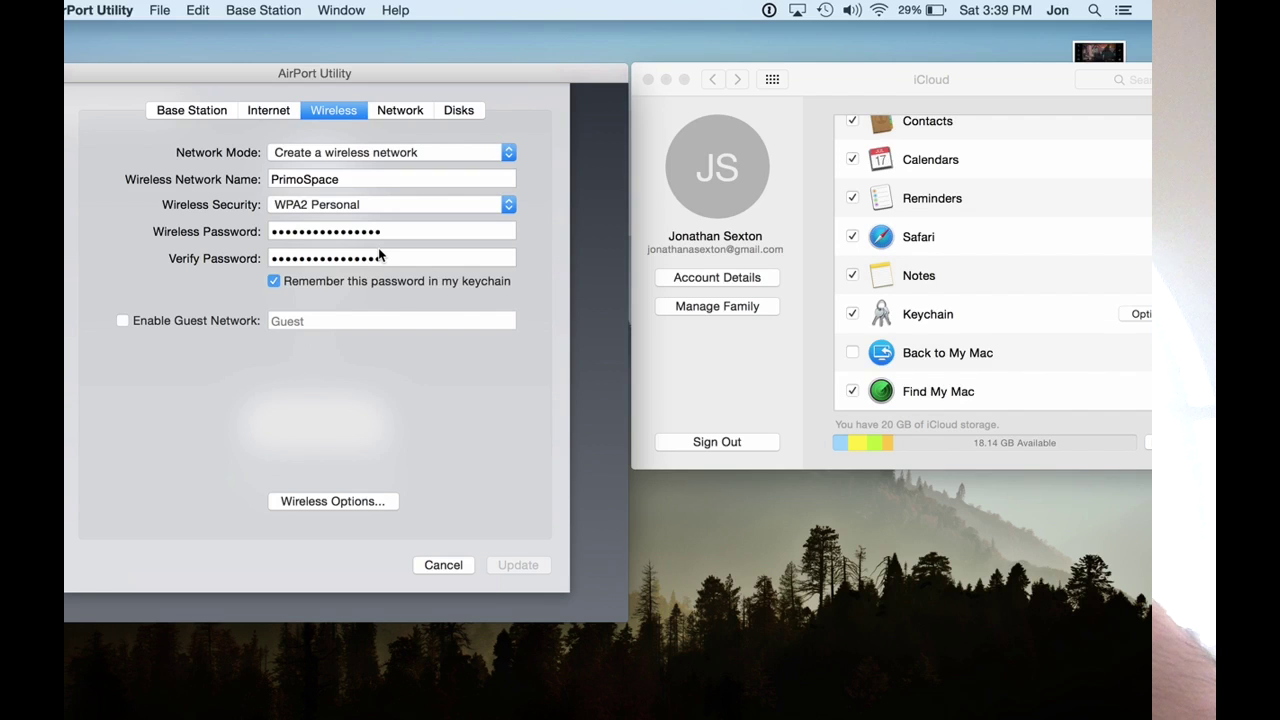
Step: Inspect the Xbone DHCP reservation in the Network settings, including its MAC address and reserved IPv4 address
left_click(404, 114)
scroll(428, 272, "down", 2)
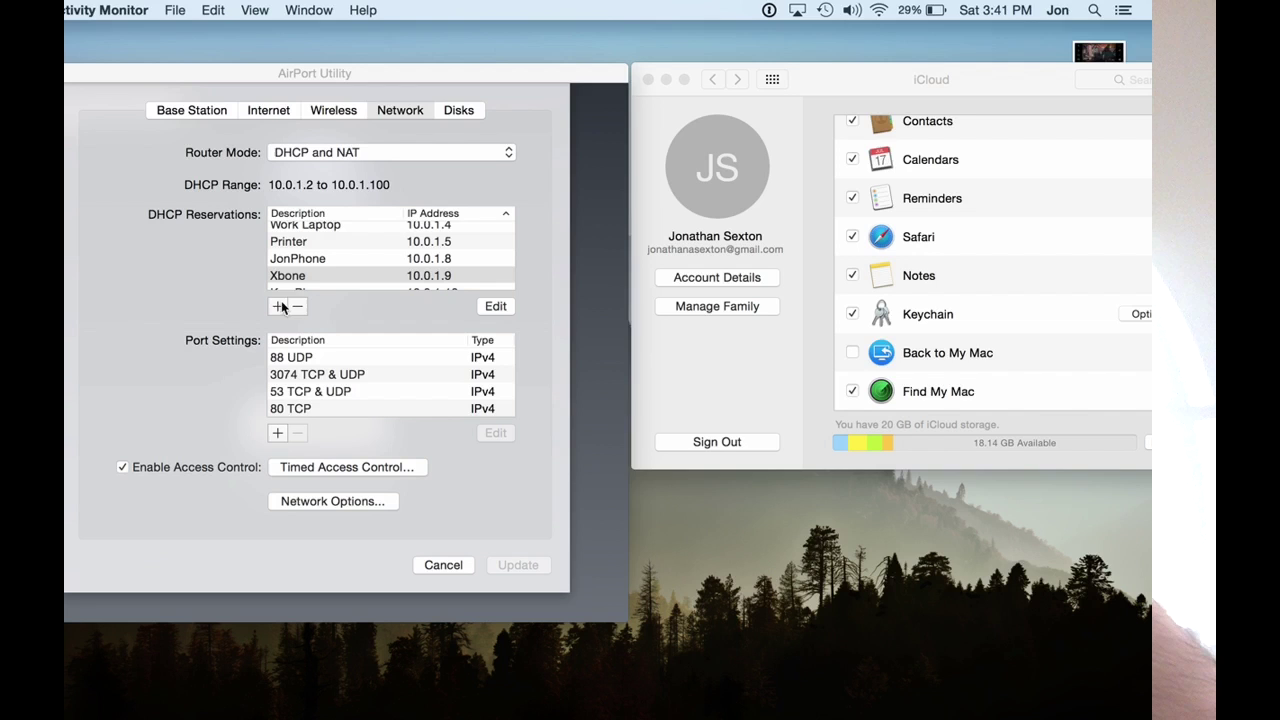
left_click(499, 306)
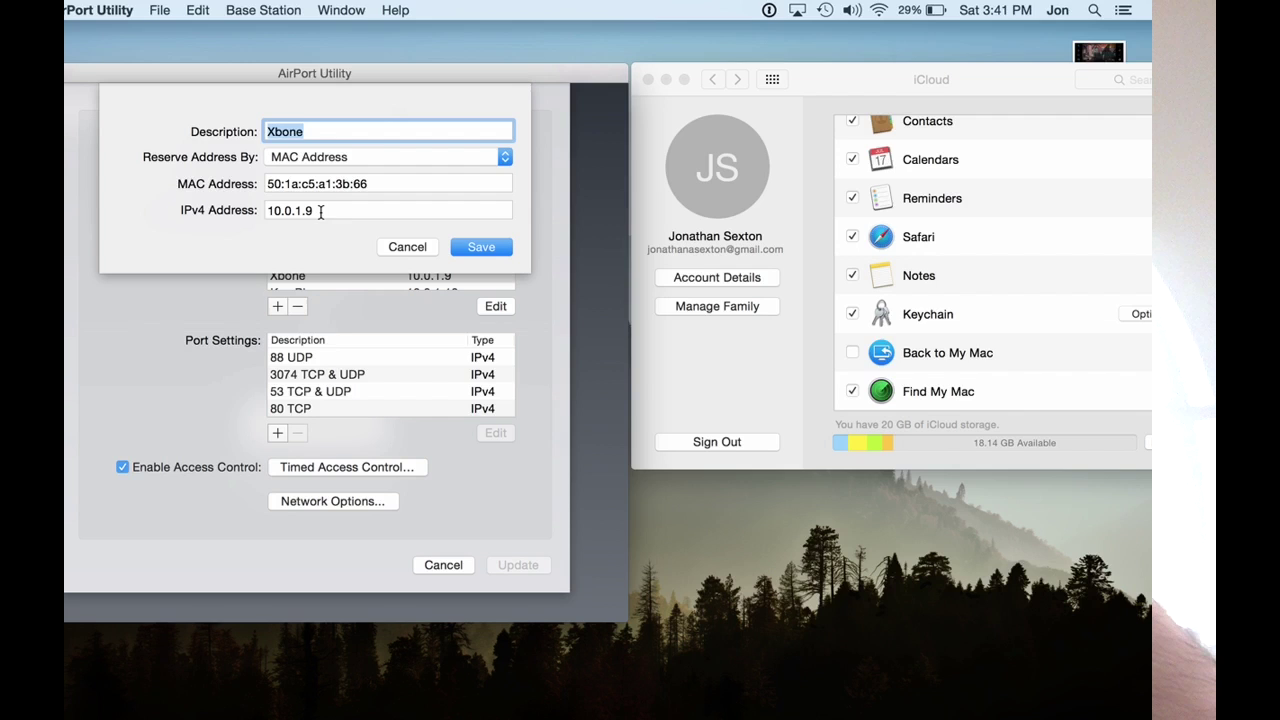
left_click_drag(346, 217, 305, 266)
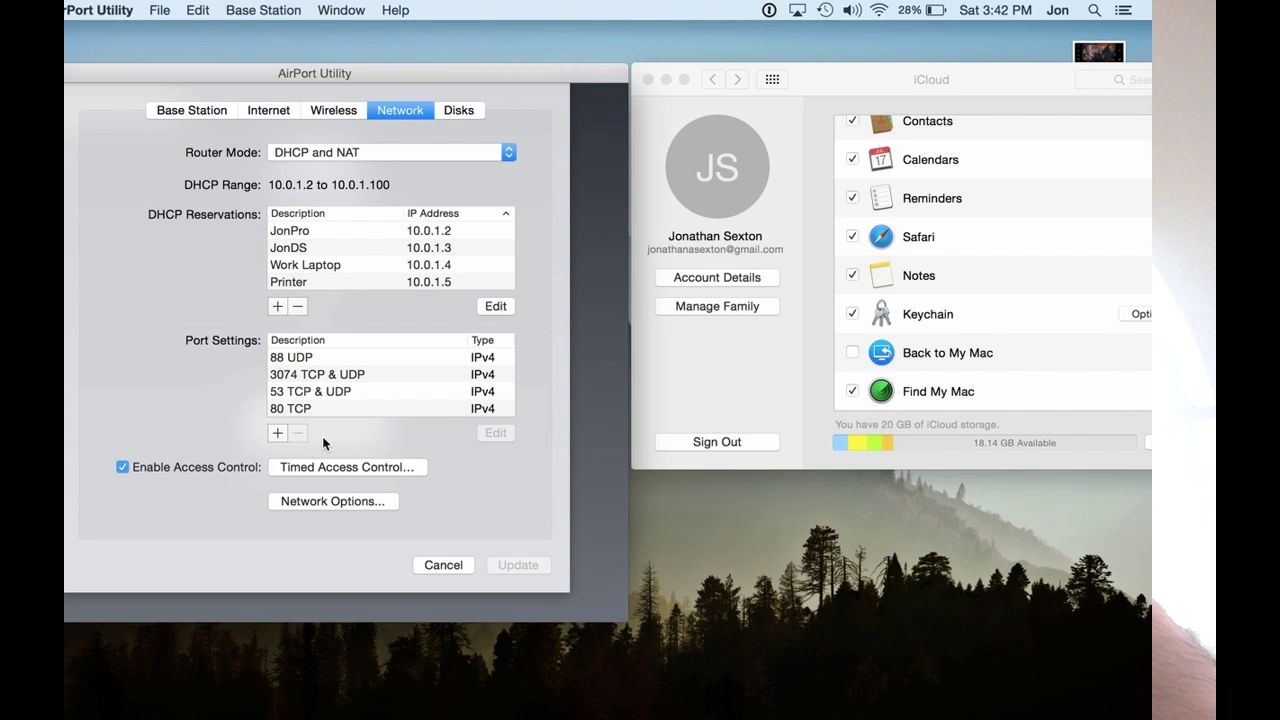
Step: Try to add an IPv4 port mapping described as 88 UDP, with public UDP port 88 and private UDP port 88
key("ctrl+Right")
left_click(277, 434)
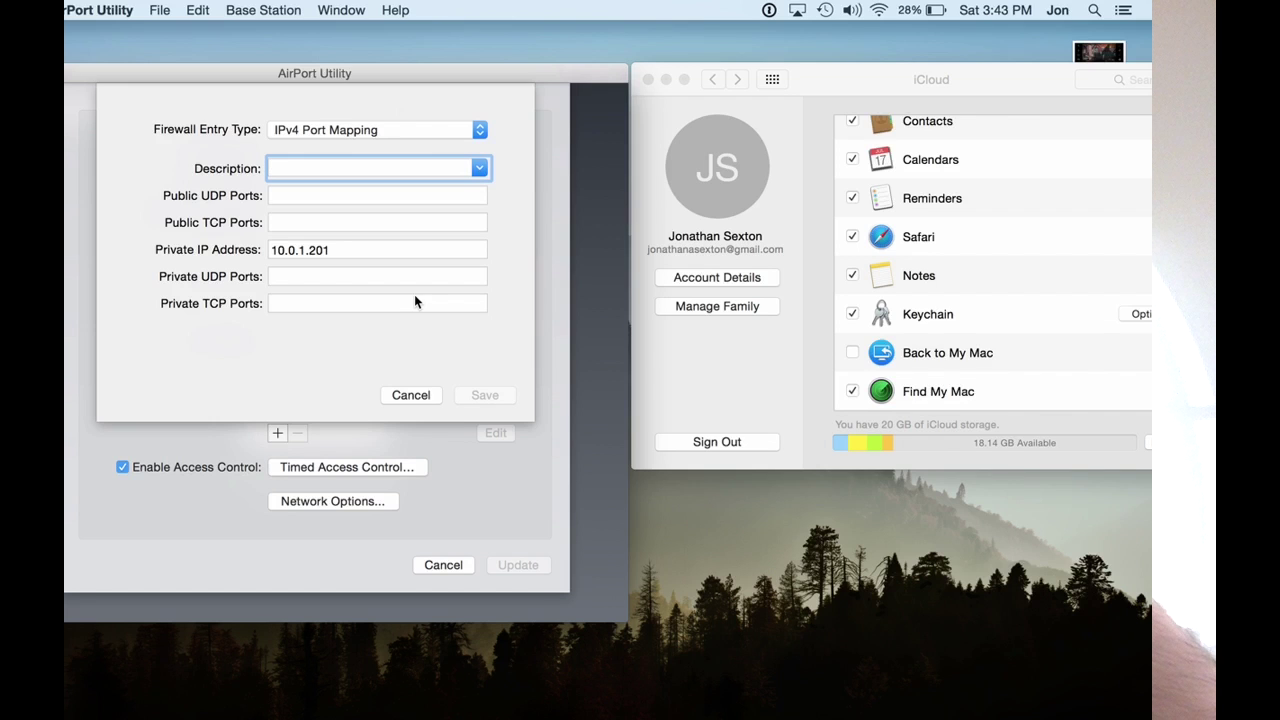
type("88")
key("ctrl+Right")
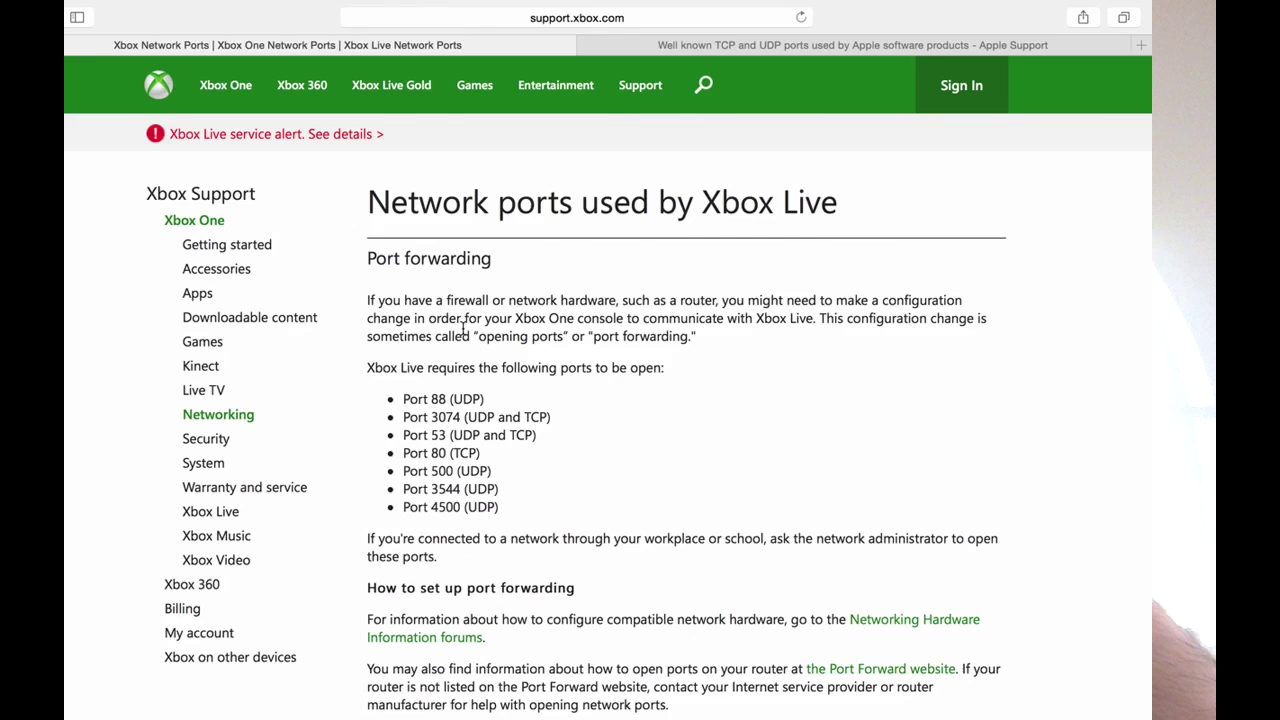
key("ctrl+Left")
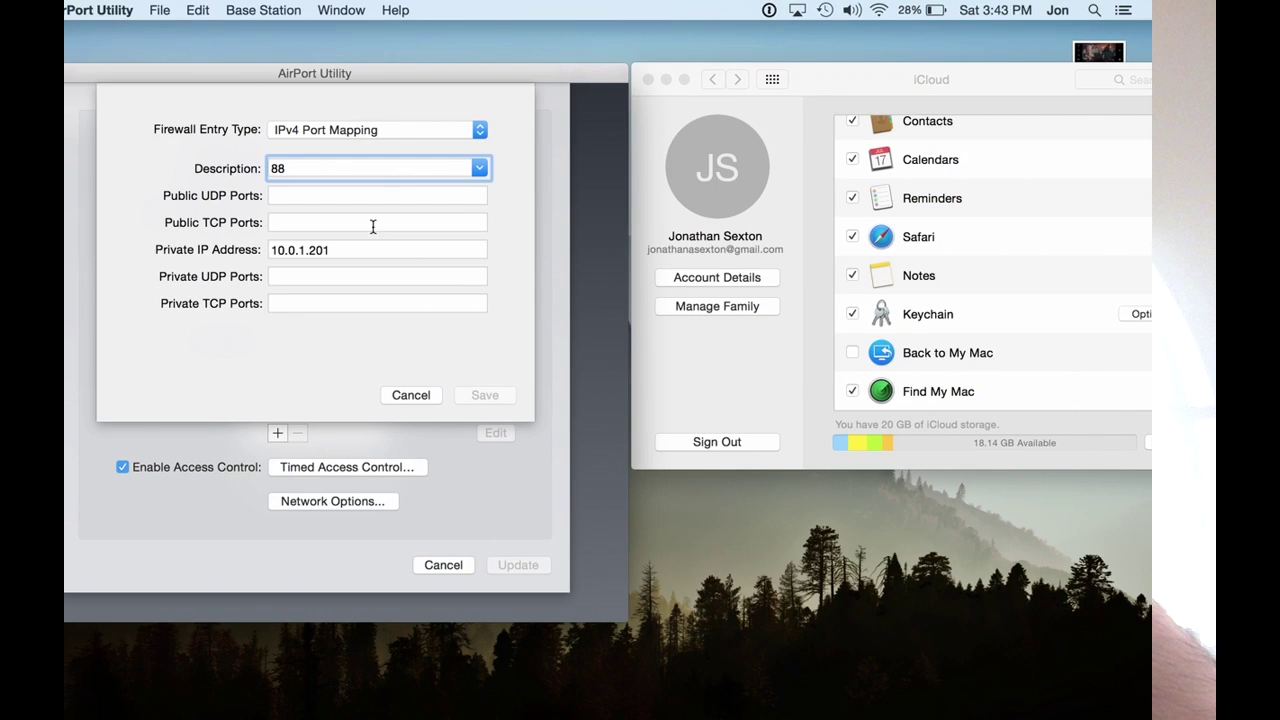
type("UDP")
left_click(289, 196)
type("88")
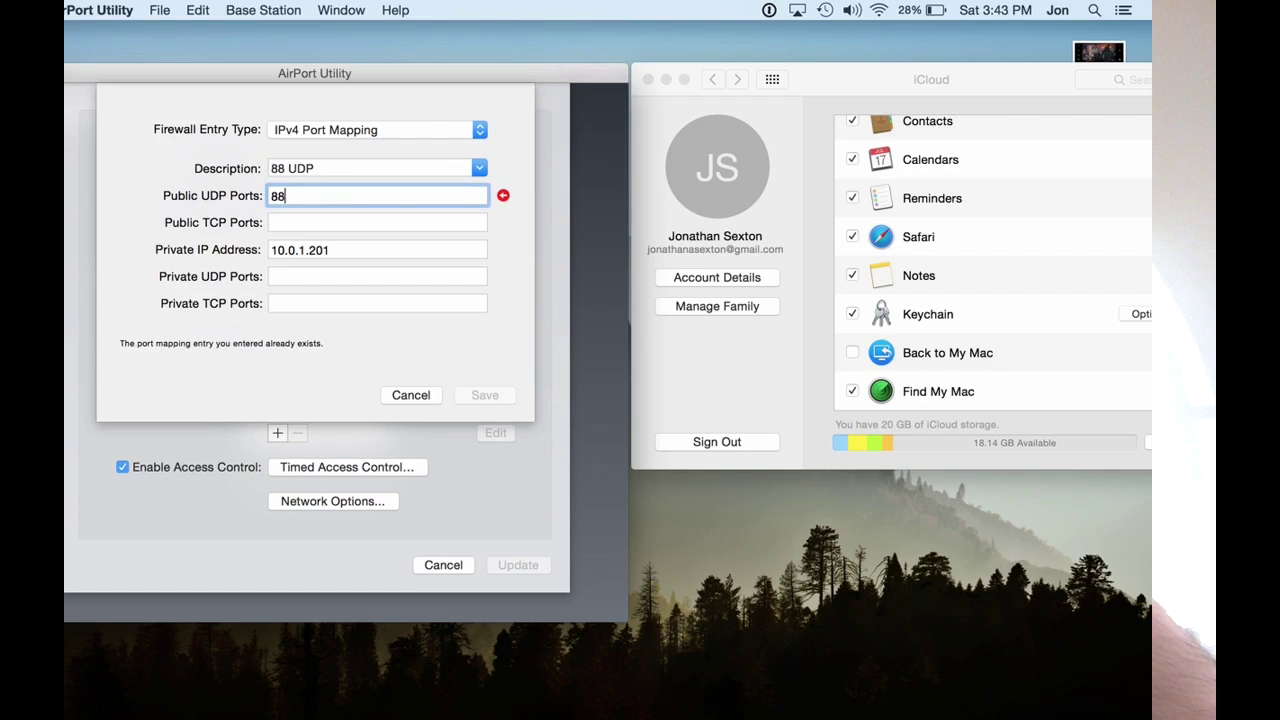
left_click(291, 274)
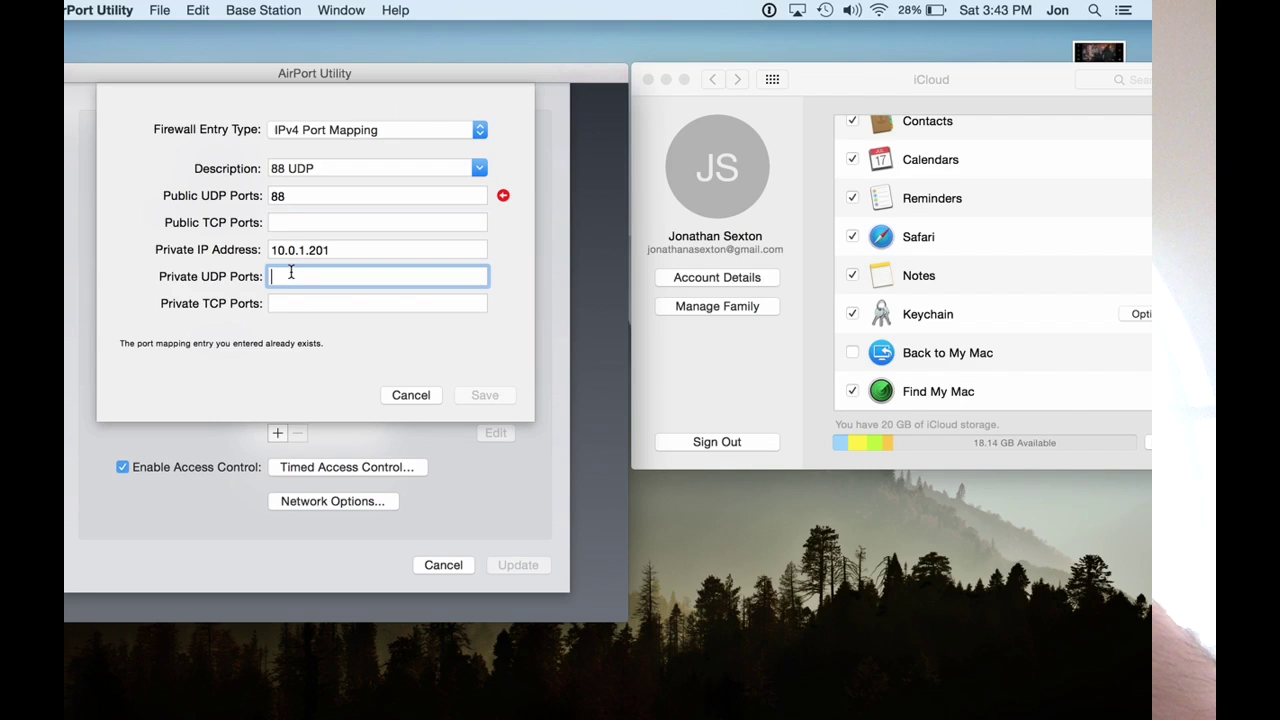
type("88")
left_click(411, 395)
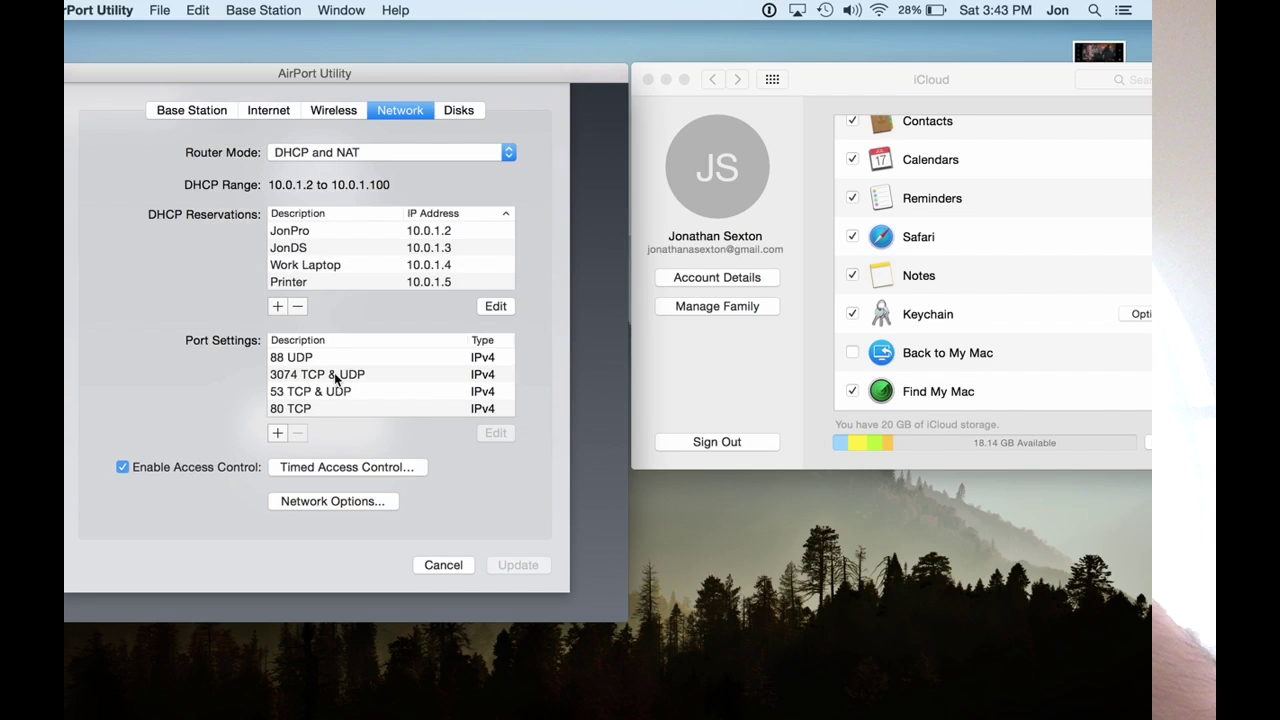
Step: Inspect the existing 3074 TCP & UDP and 500 UDP port mappings, checking their ports and private IP address
scroll(332, 371, "down", 3)
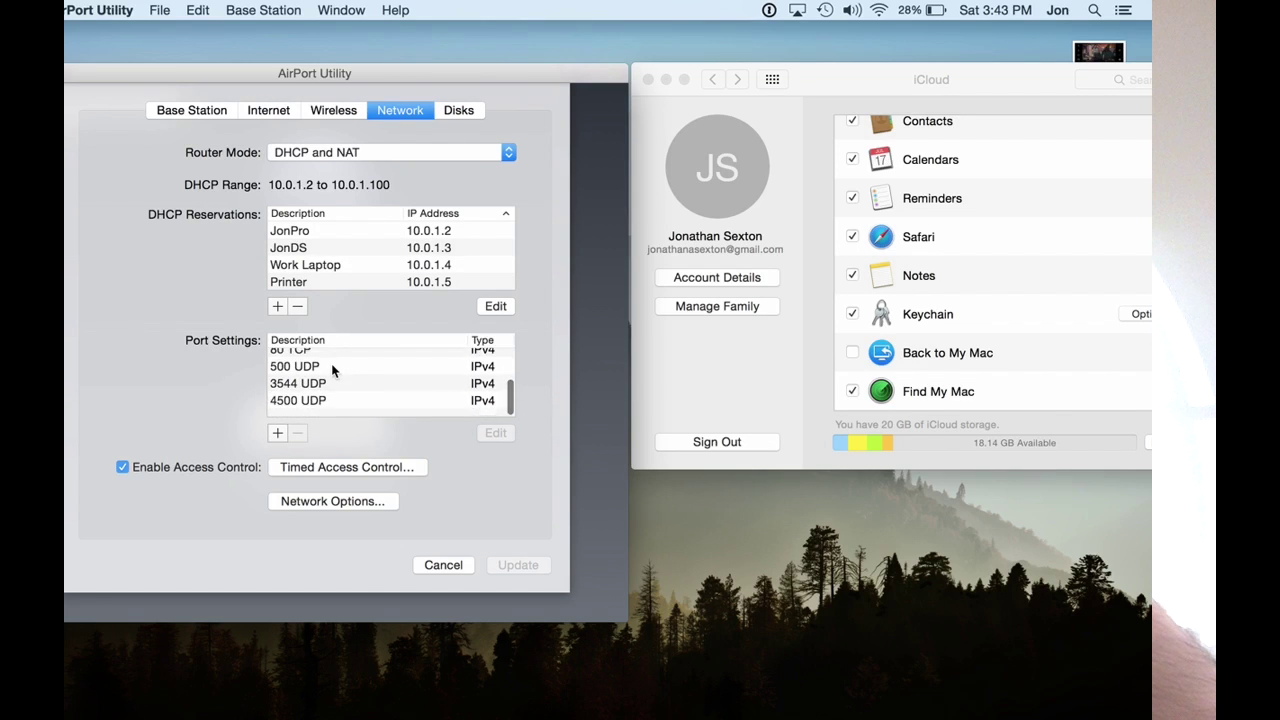
scroll(331, 368, "up", 3)
double_click(331, 374)
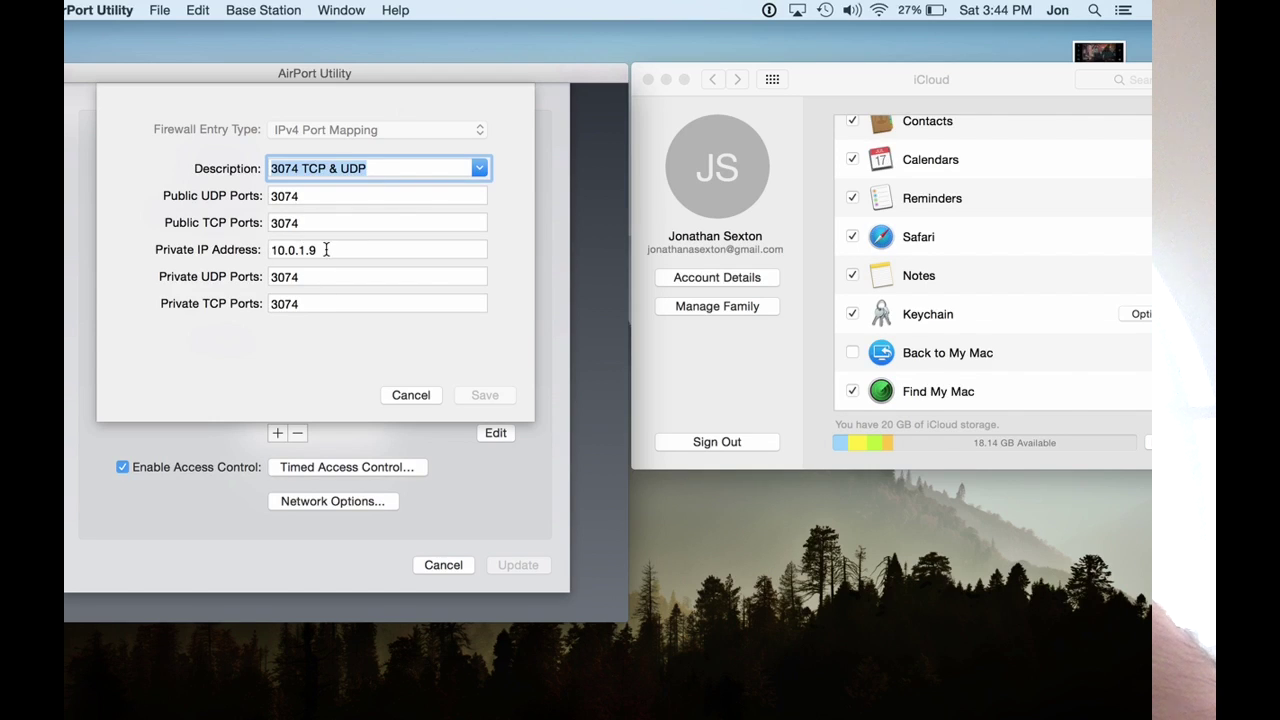
left_click(420, 396)
left_click(315, 375)
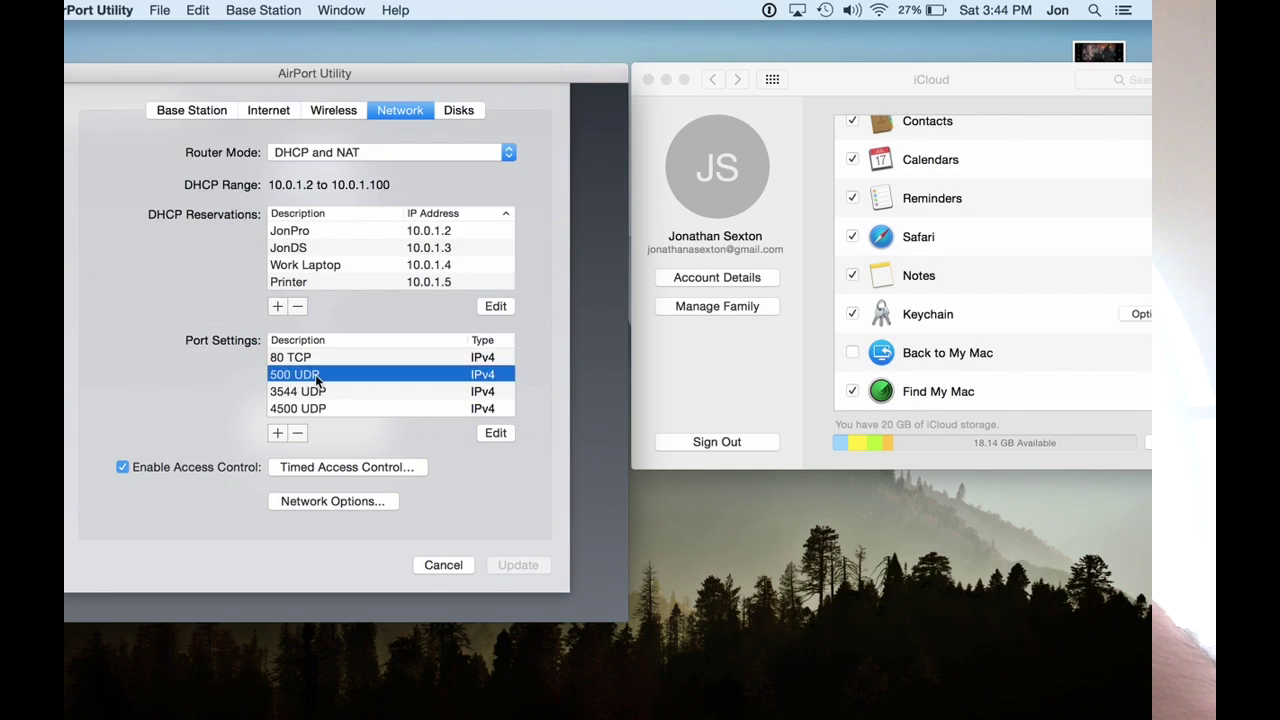
double_click(315, 374)
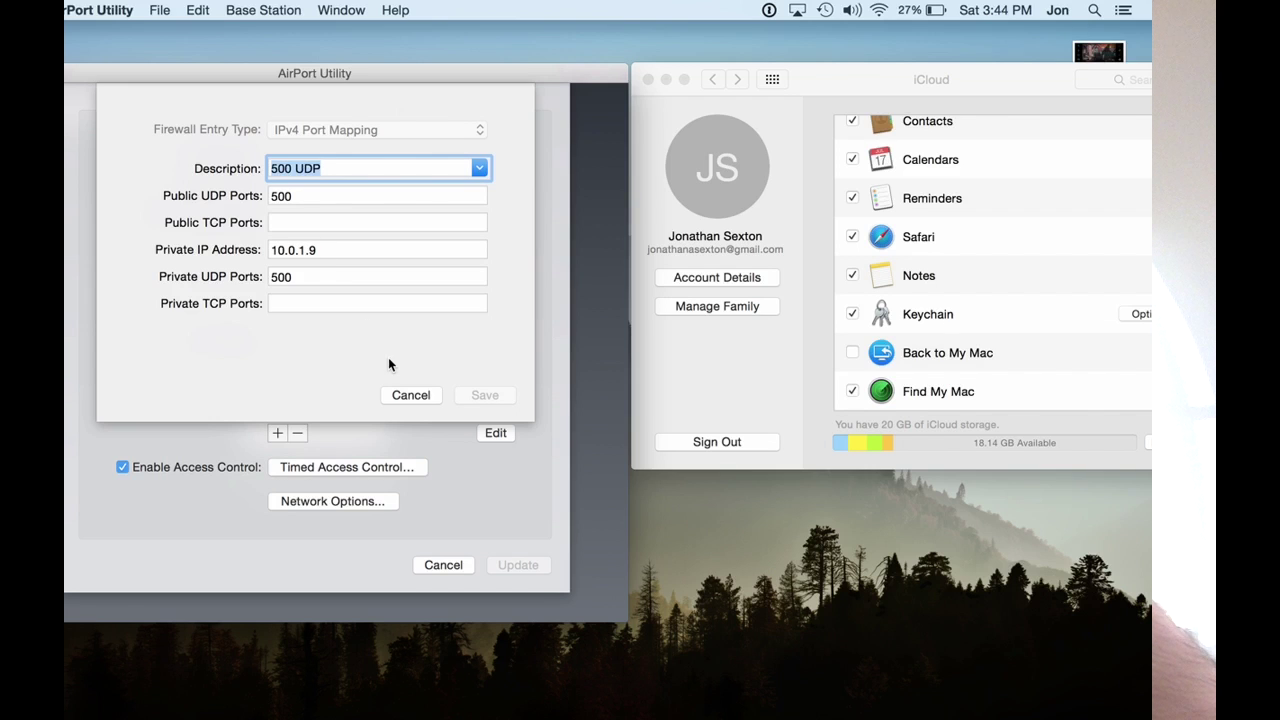
left_click(420, 398)
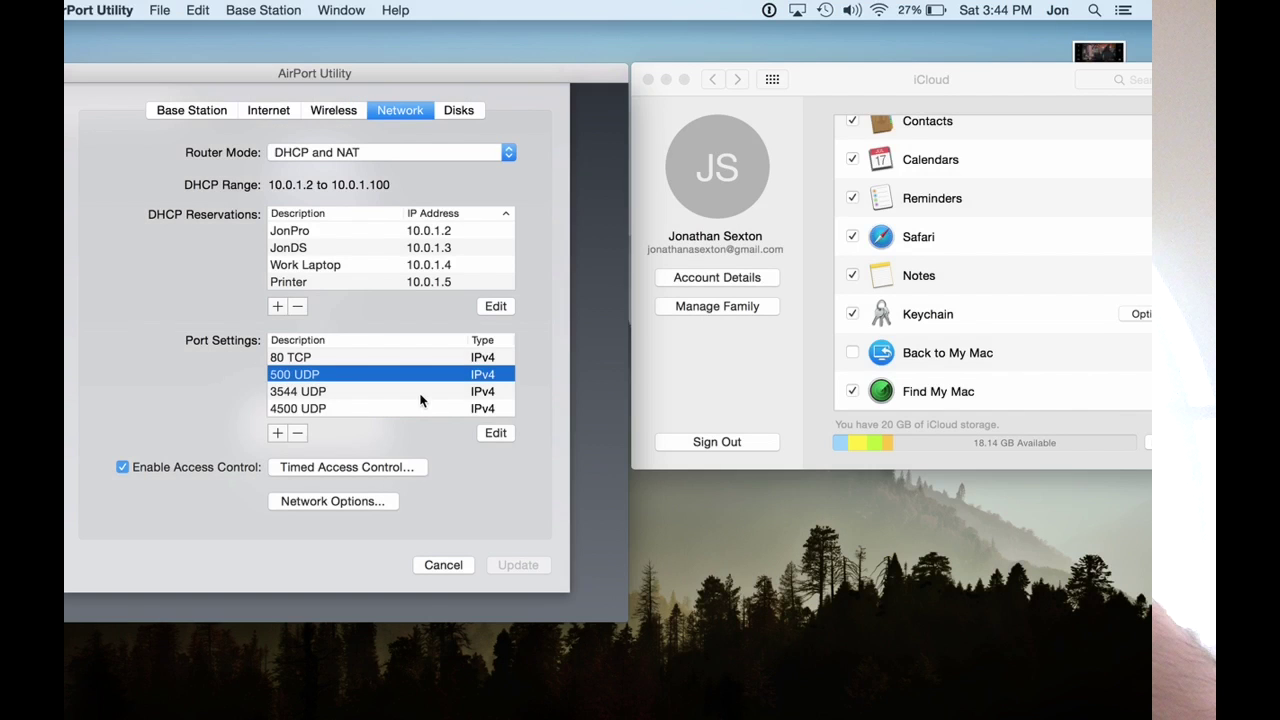
Step: Review the Timed Access Control list of wireless clients and the default client's access times
left_click(341, 467)
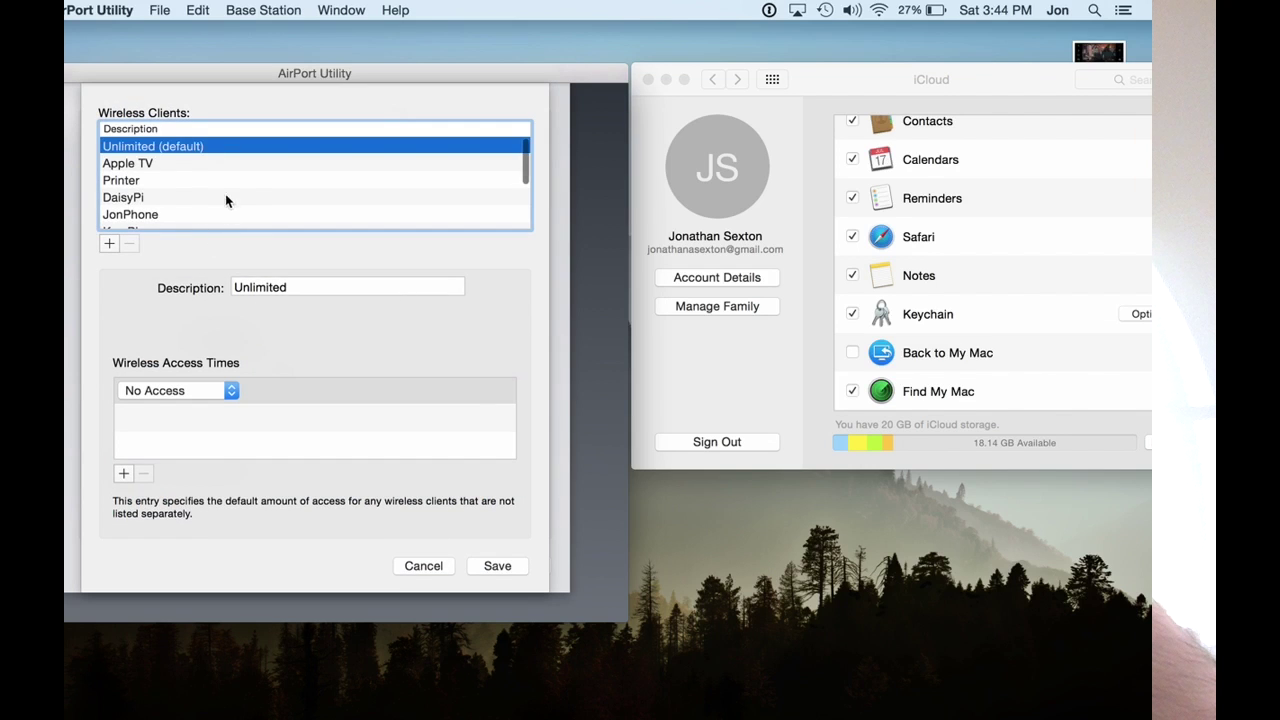
scroll(220, 185, "down", 3)
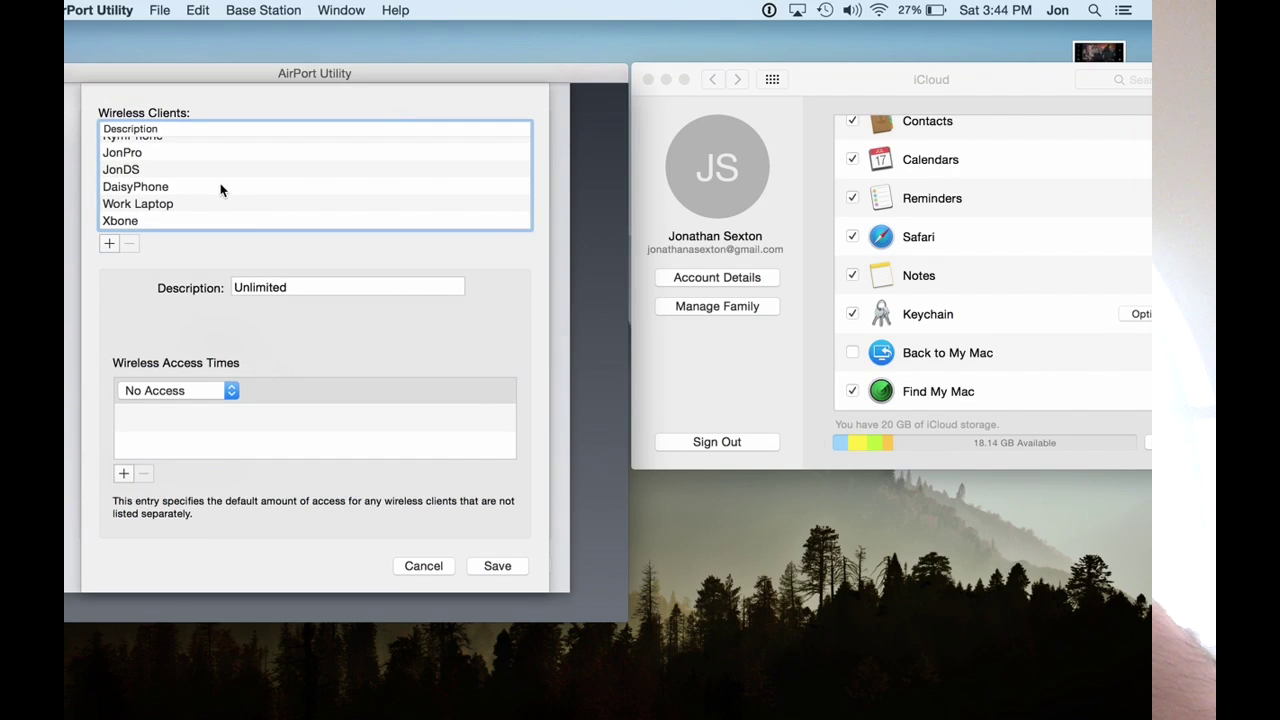
key("Escape")
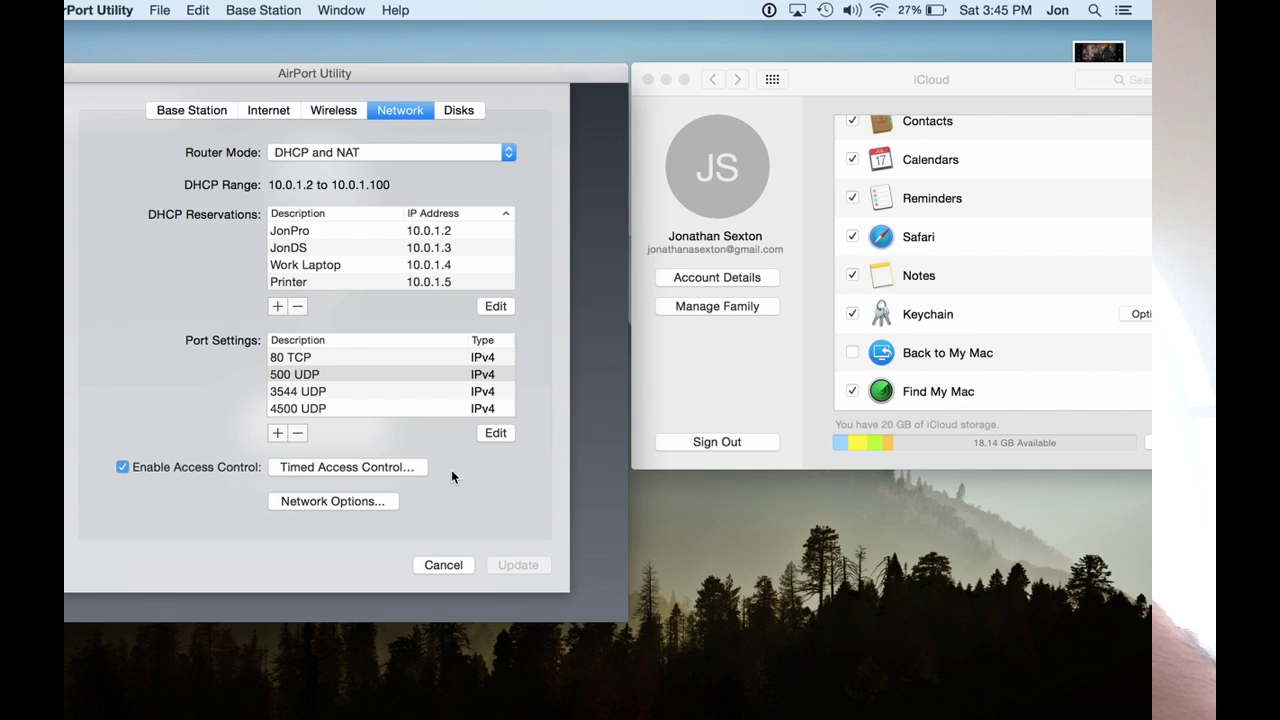
left_click(351, 469)
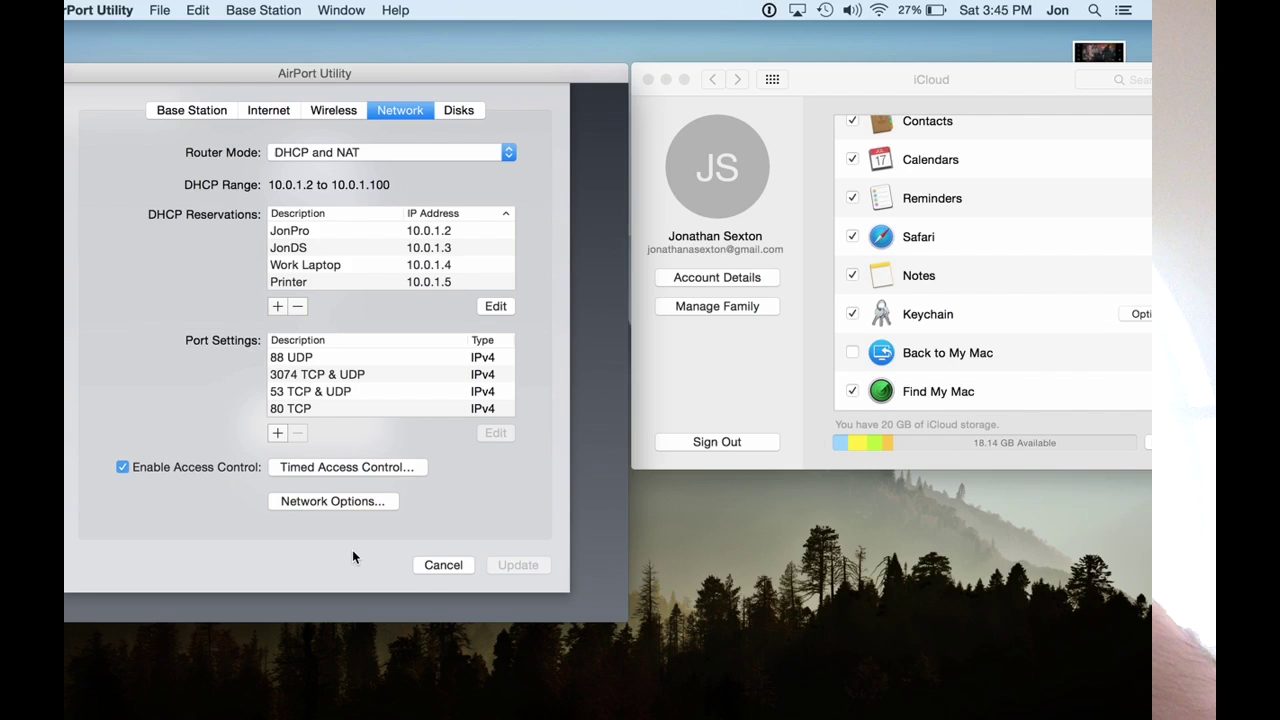
left_click(334, 109)
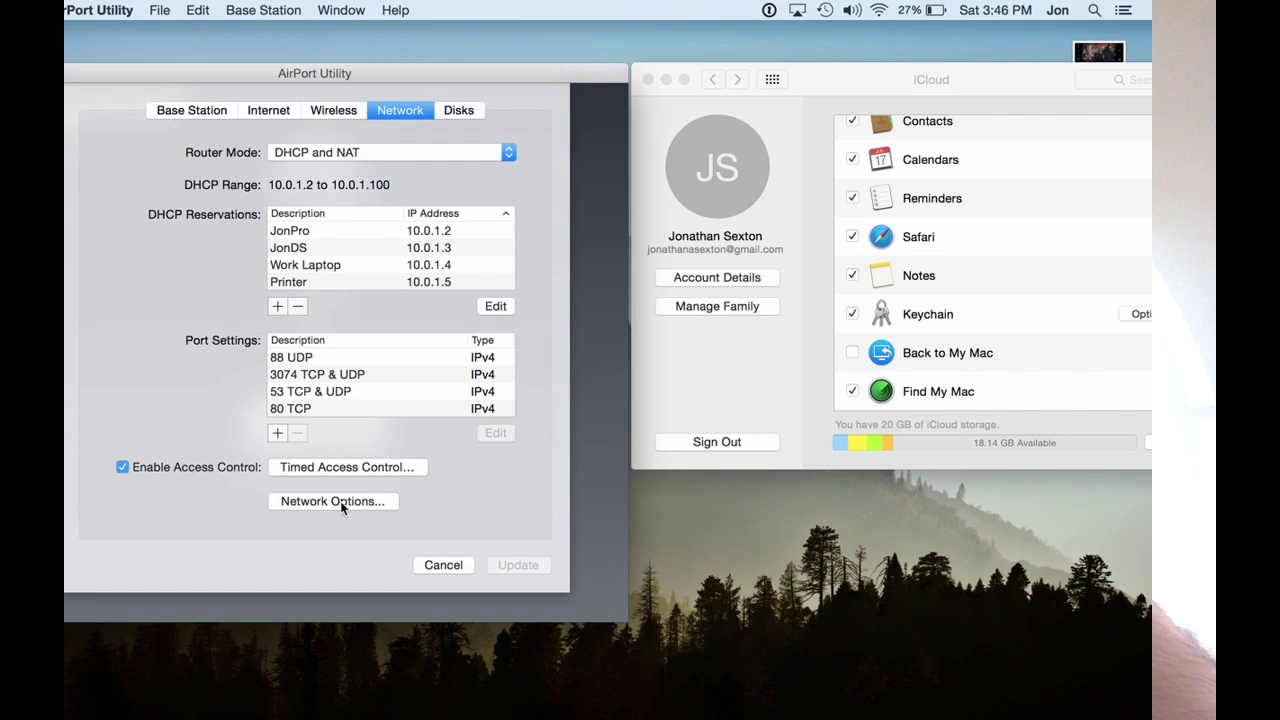
Step: Check the NAT Port Mapping Protocol setting in Network Options, and leave the base station configuration without updating it
left_click(340, 501)
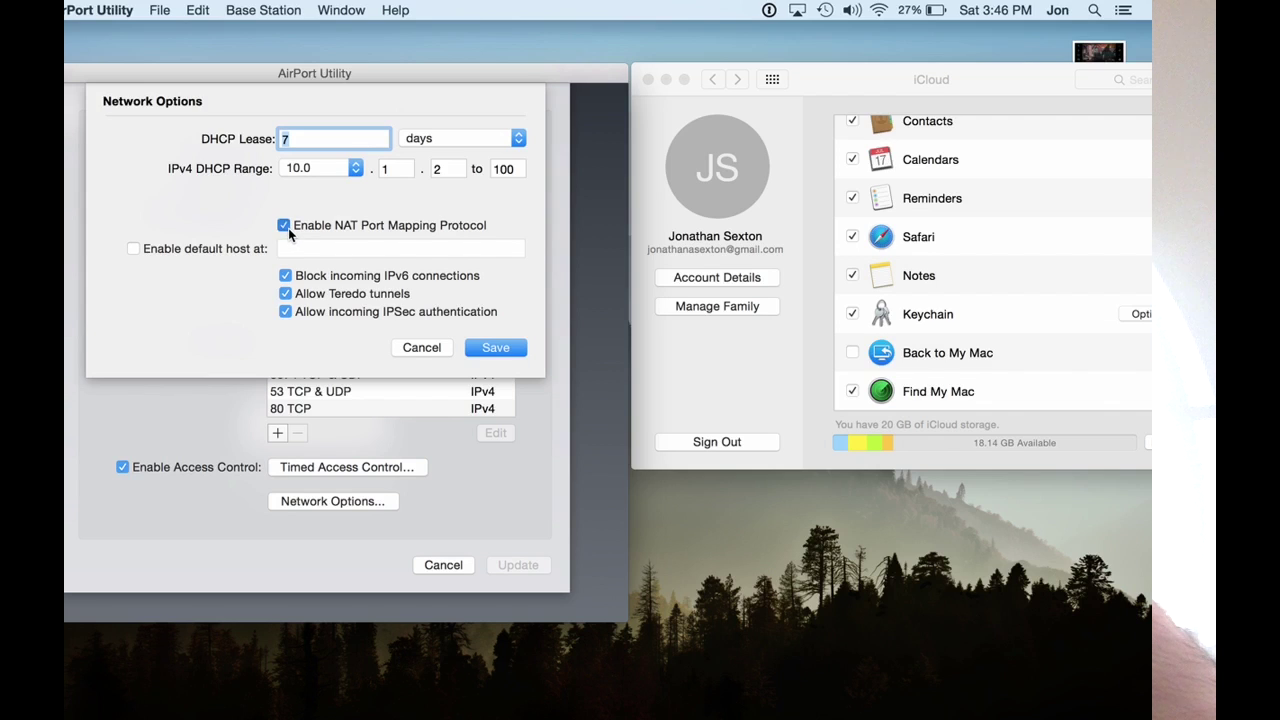
left_click(285, 226)
key("Return")
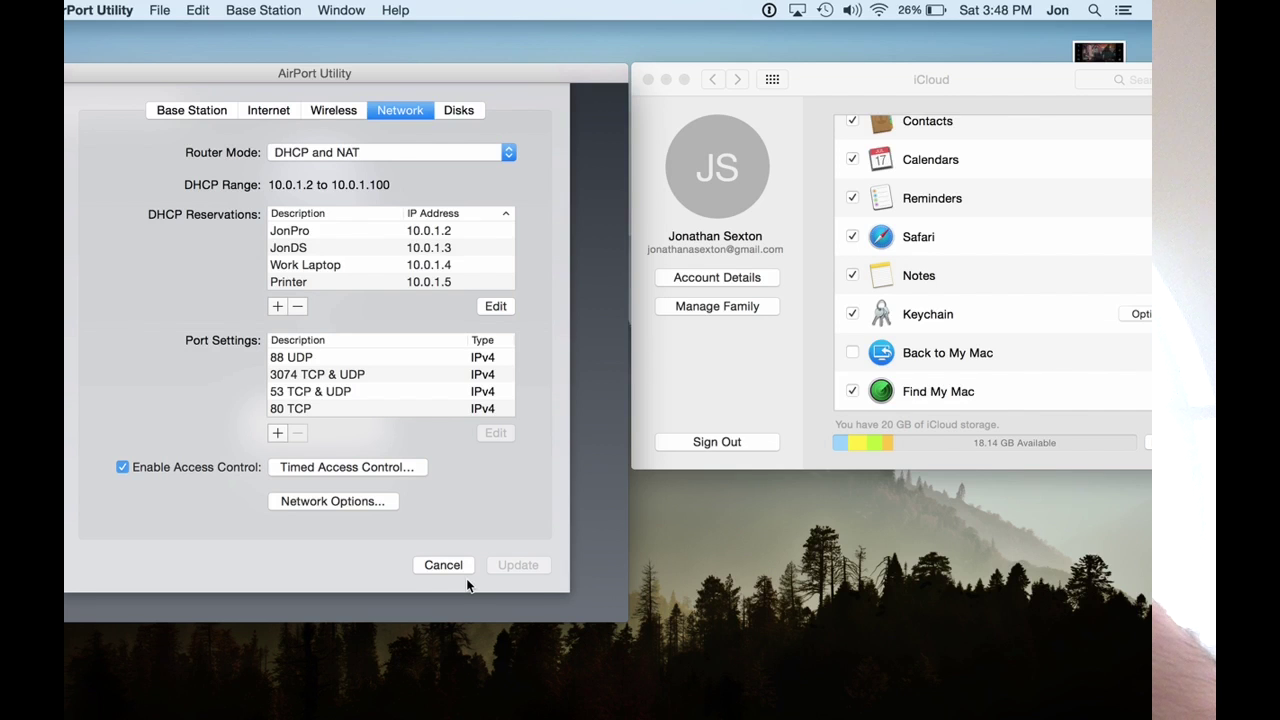
left_click(464, 572)
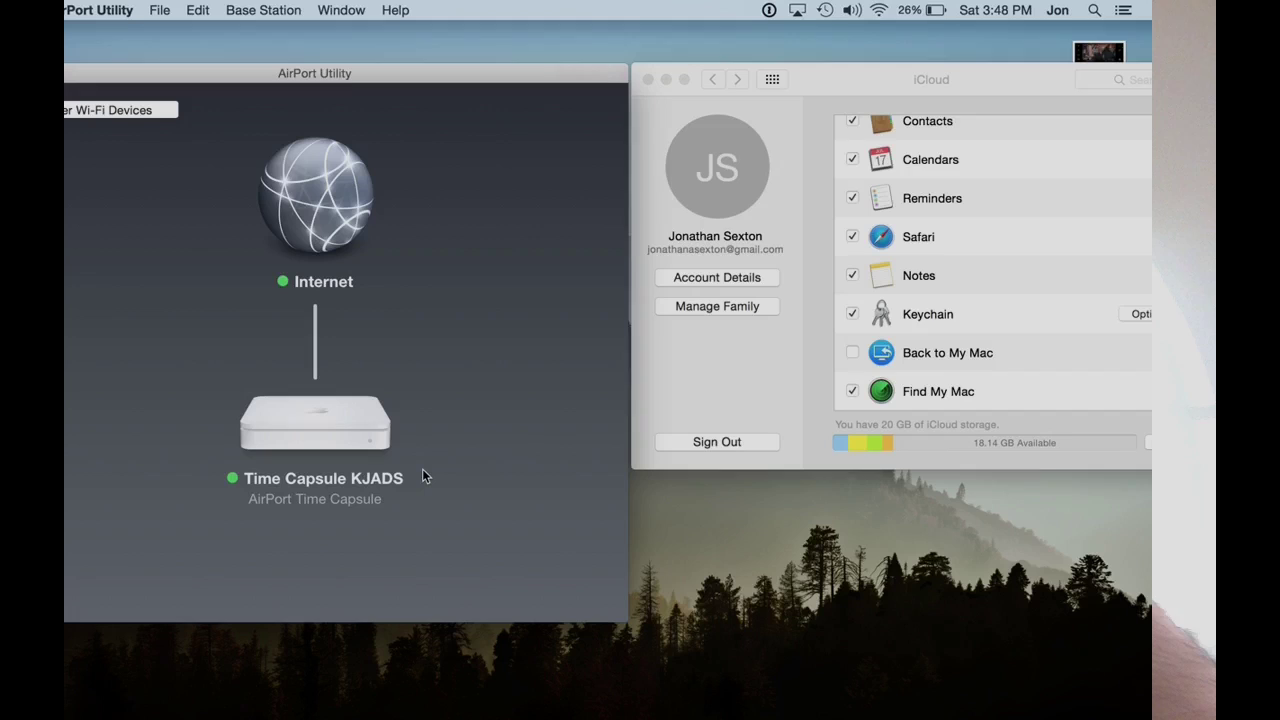